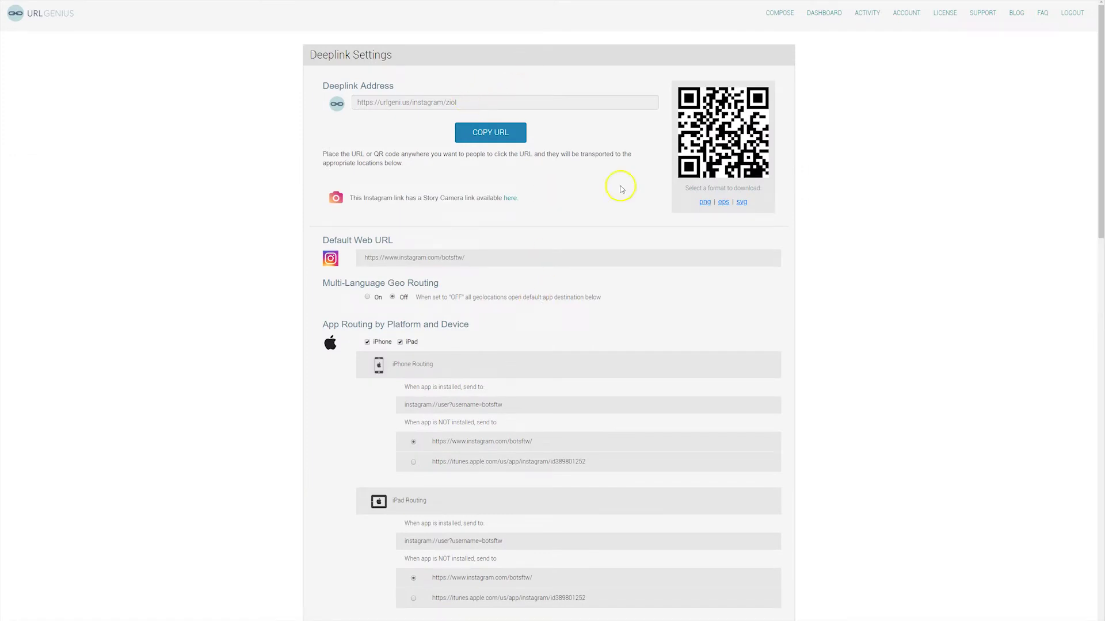
pyautogui.scroll(-3, 854, 312)
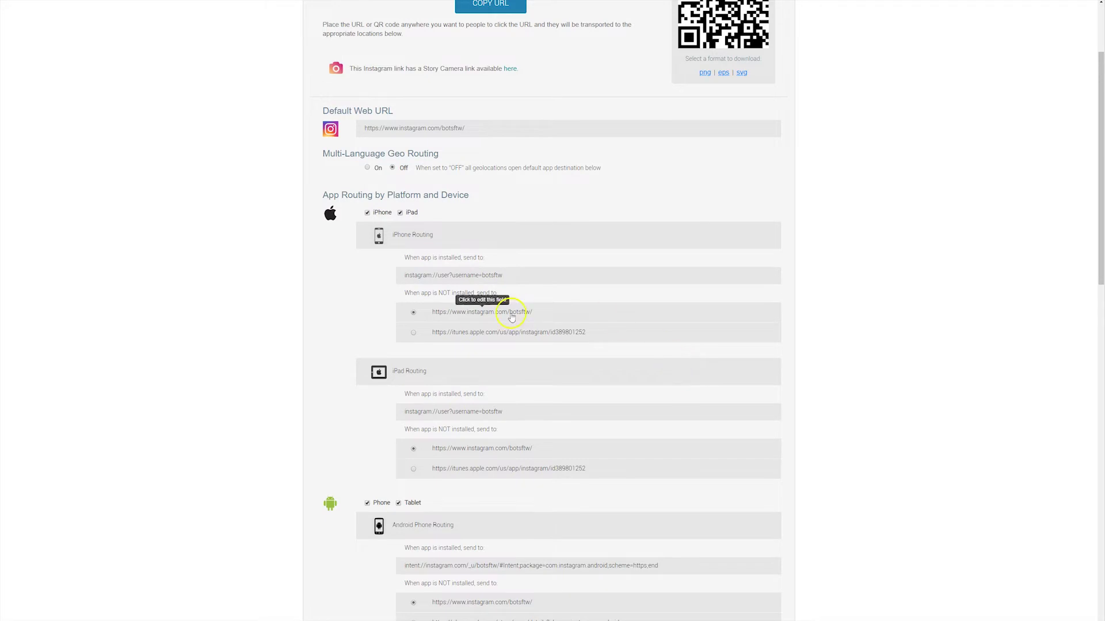
pyautogui.scroll(-3, 811, 415)
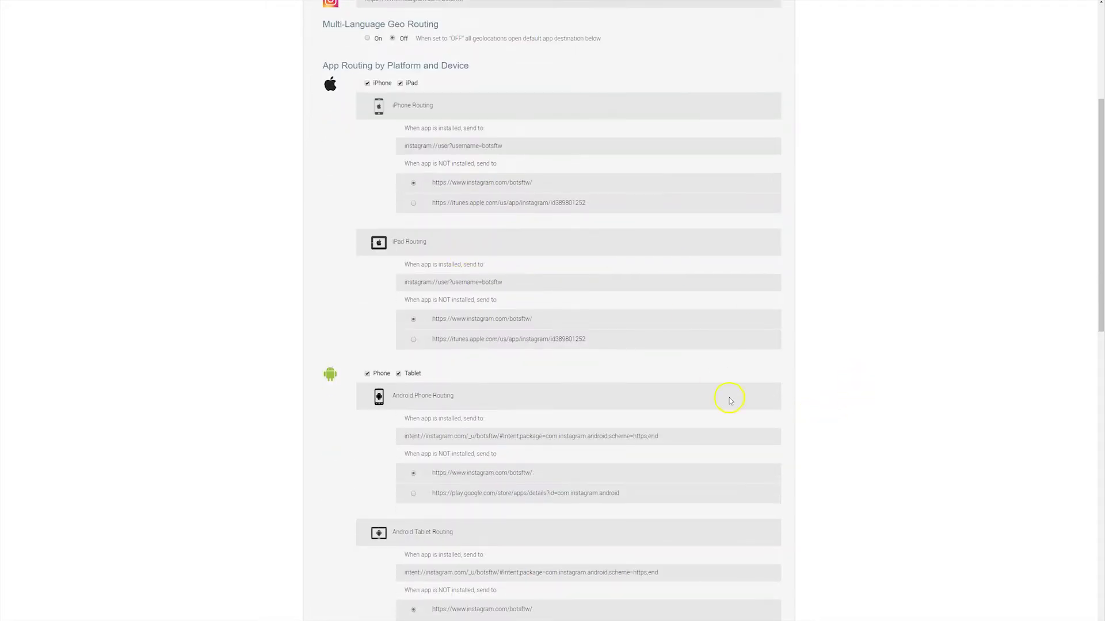
pyautogui.scroll(-3, 728, 397)
pyautogui.scroll(-2, 469, 458)
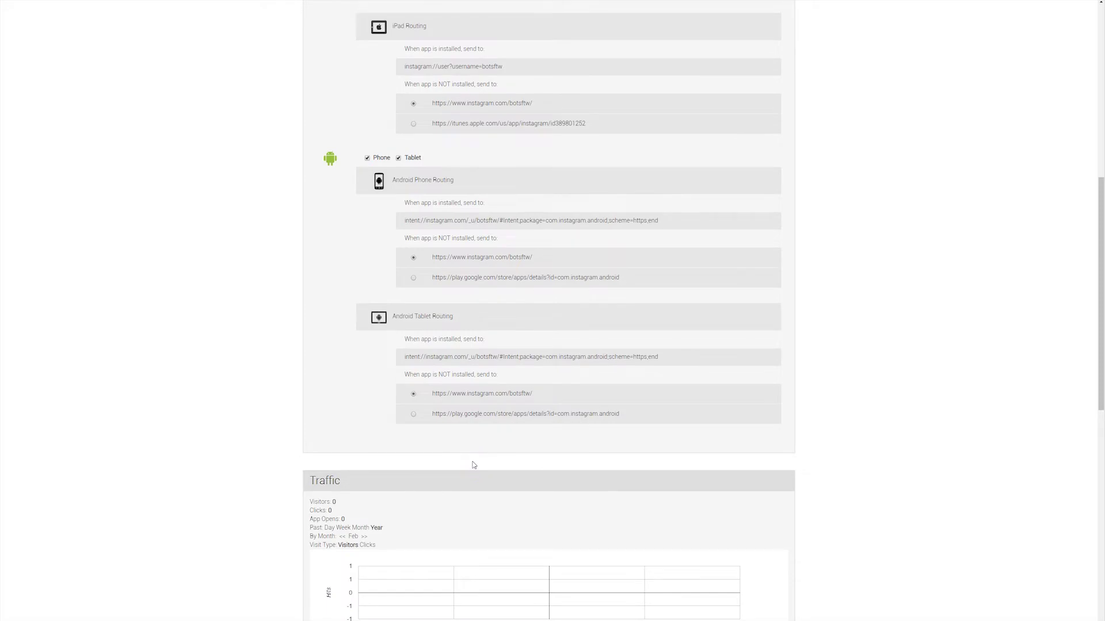
pyautogui.scroll(6, 473, 466)
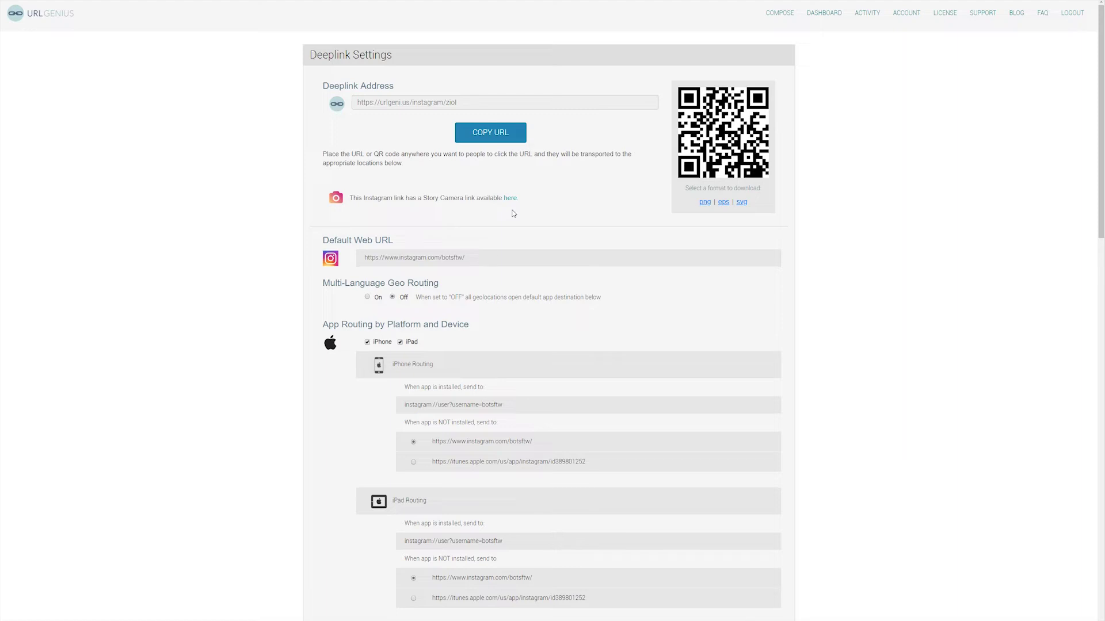
# - Show the empty botsftw Instagram profile next to the phone's Bots for the Win chat
pyautogui.click(530, 215)
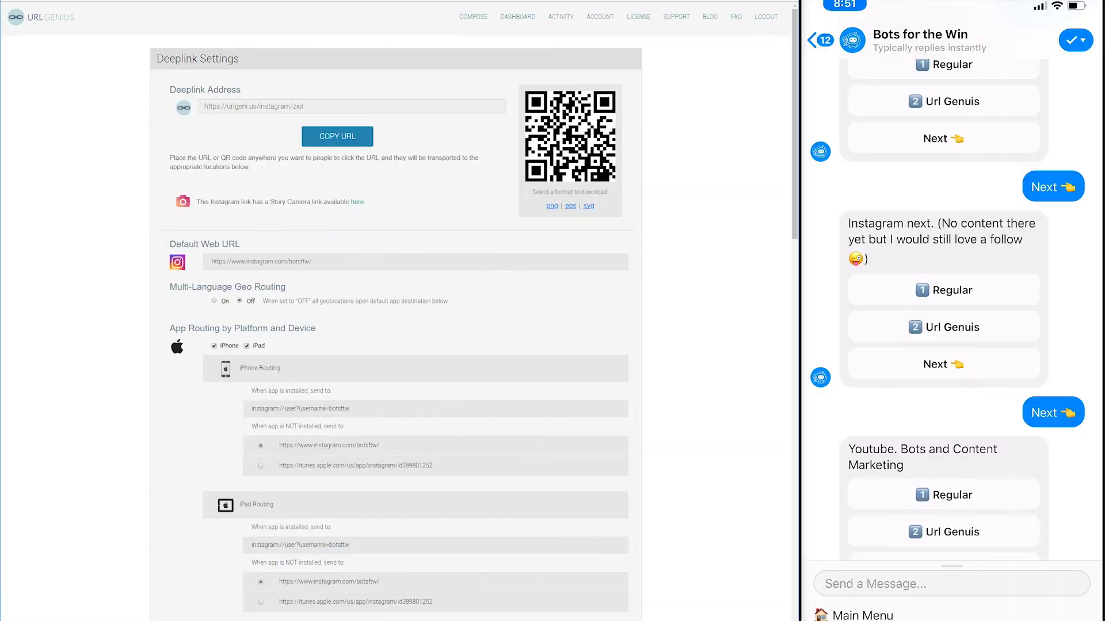
pyautogui.scroll(2, 950, 312)
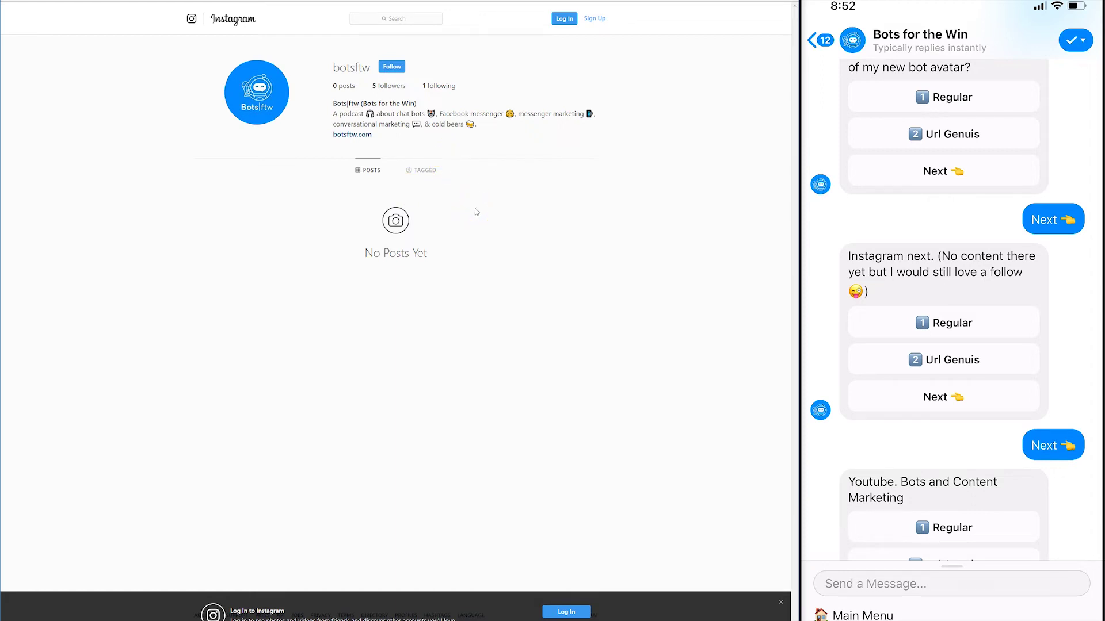
# - Try the Regular link, then the Url Genius link to open botsftw in the Instagram app
pyautogui.click(931, 350)
pyautogui.click(573, 42)
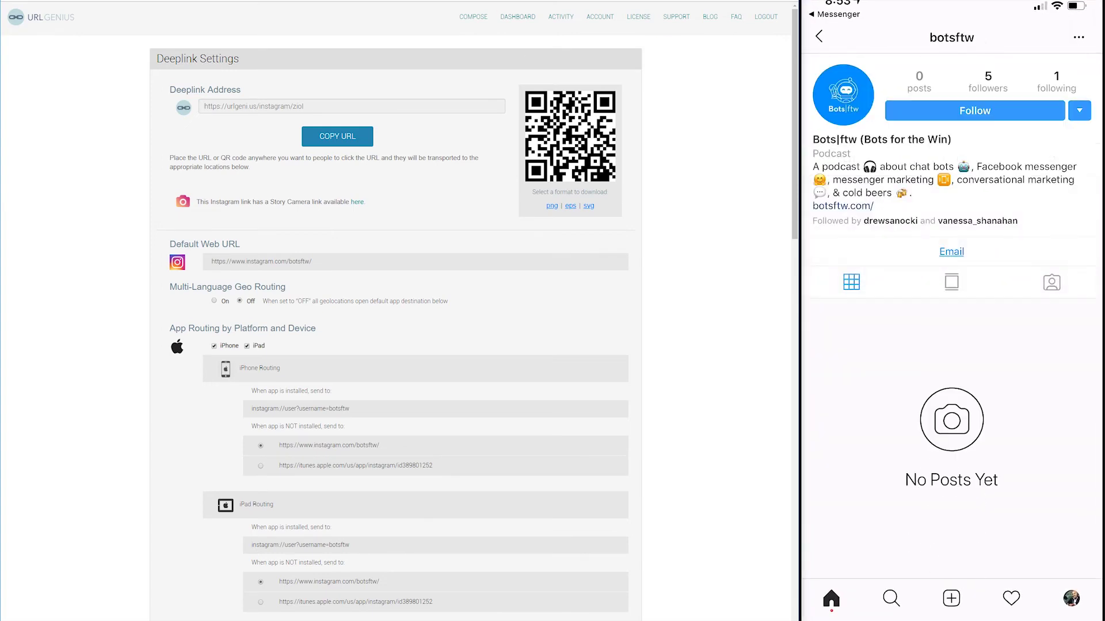
# - Follow the botsftw account in the phone's Instagram app
pyautogui.click(974, 111)
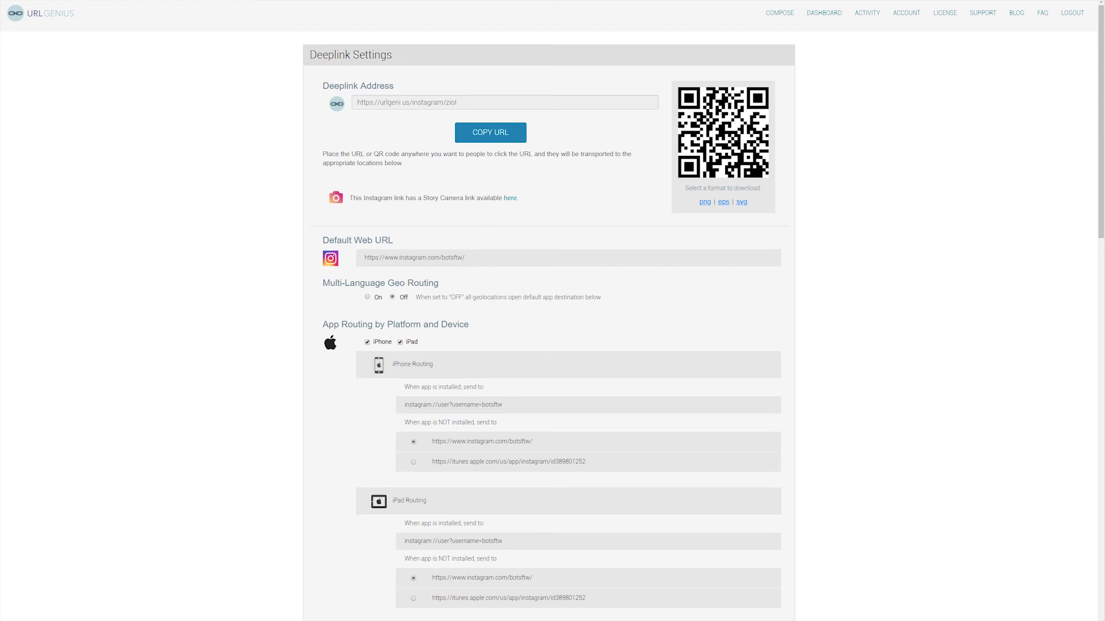
# - Go to the URL Genius home page, browse the Shopping category, then pick Social
pyautogui.click(64, 15)
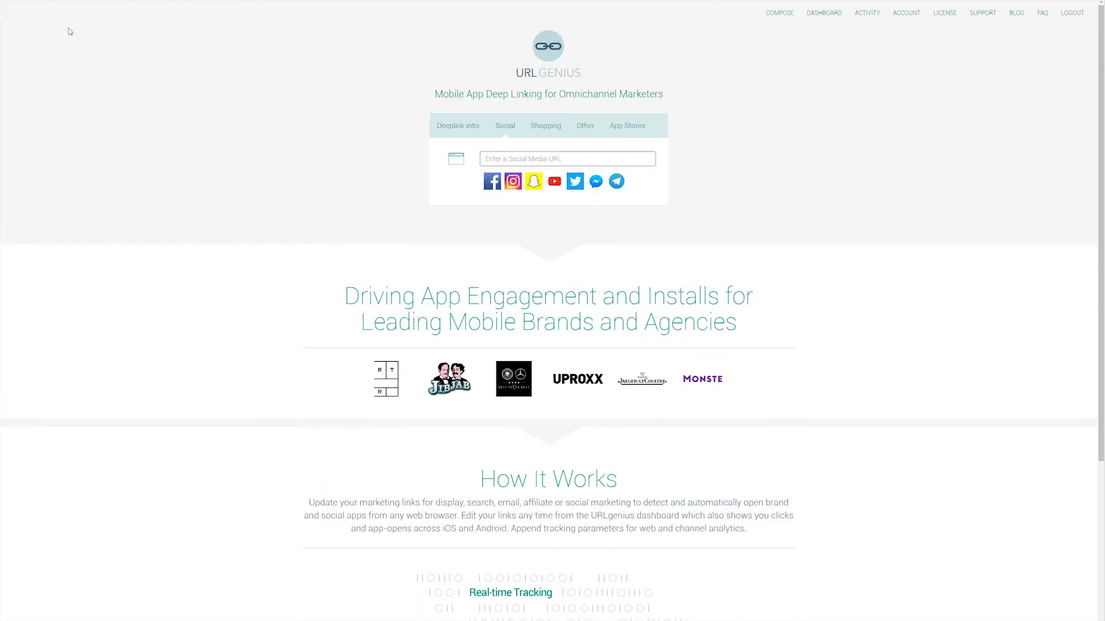
pyautogui.click(554, 129)
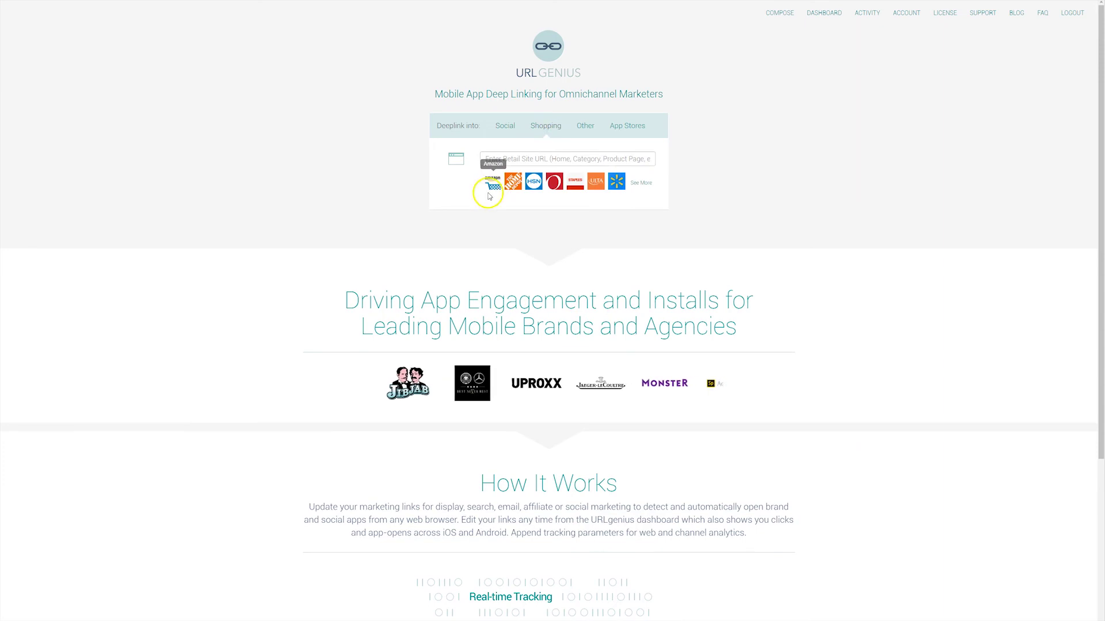
pyautogui.click(533, 187)
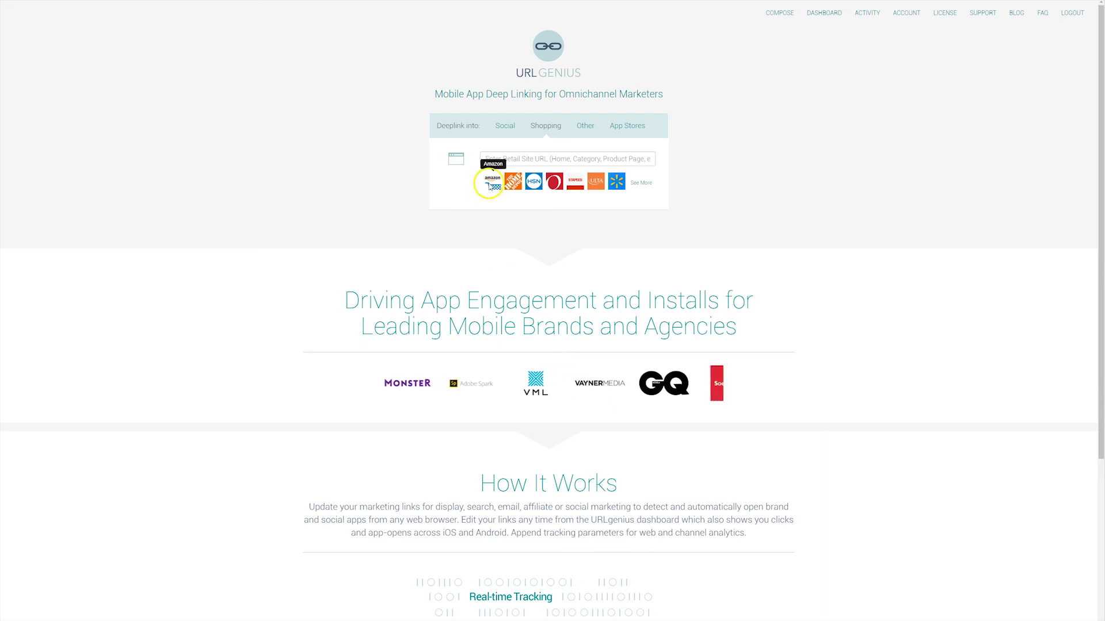
pyautogui.click(504, 126)
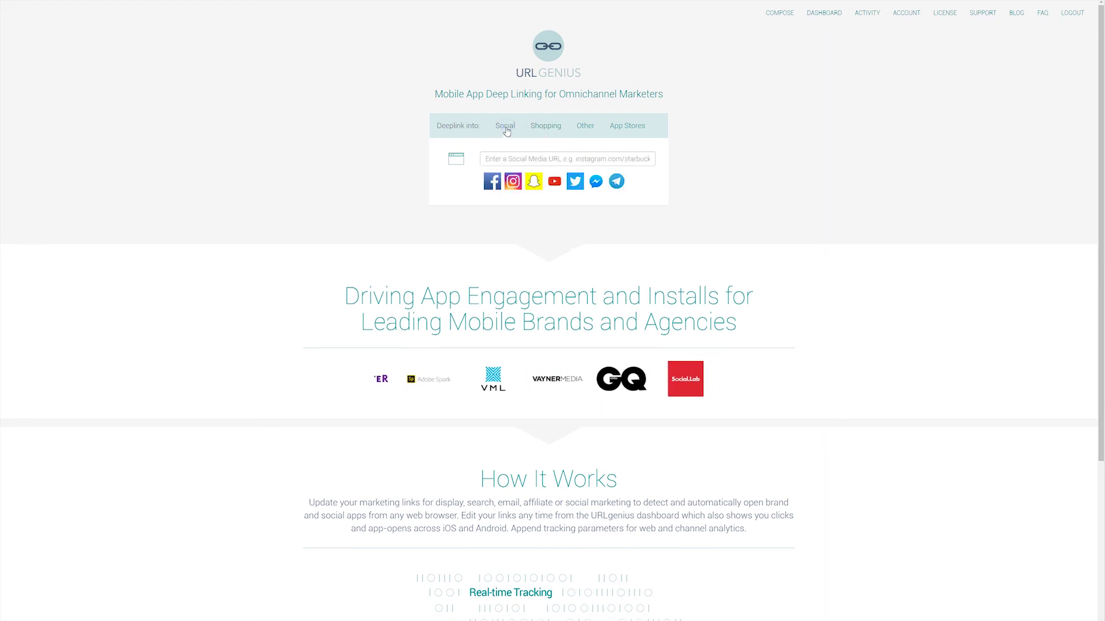